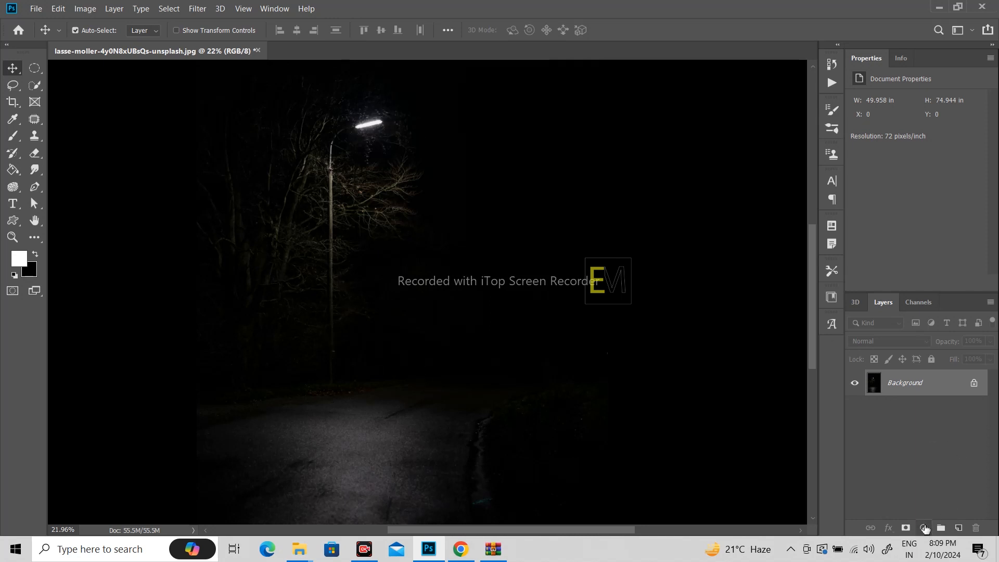
Add a Brightness/Contrast adjustment layer above the street lamp photo with brightness set to 67
click(925, 528)
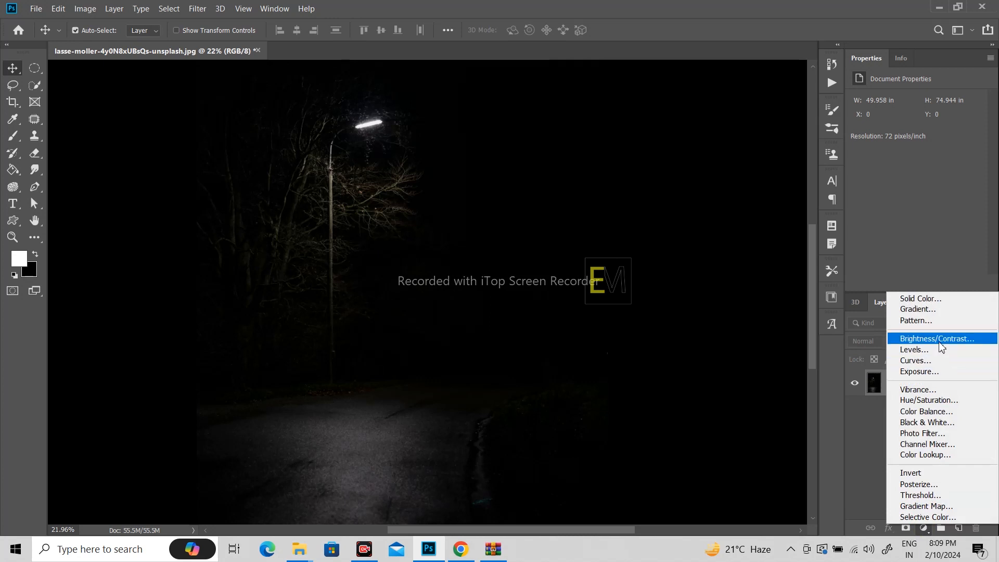
click(924, 528)
click(925, 528)
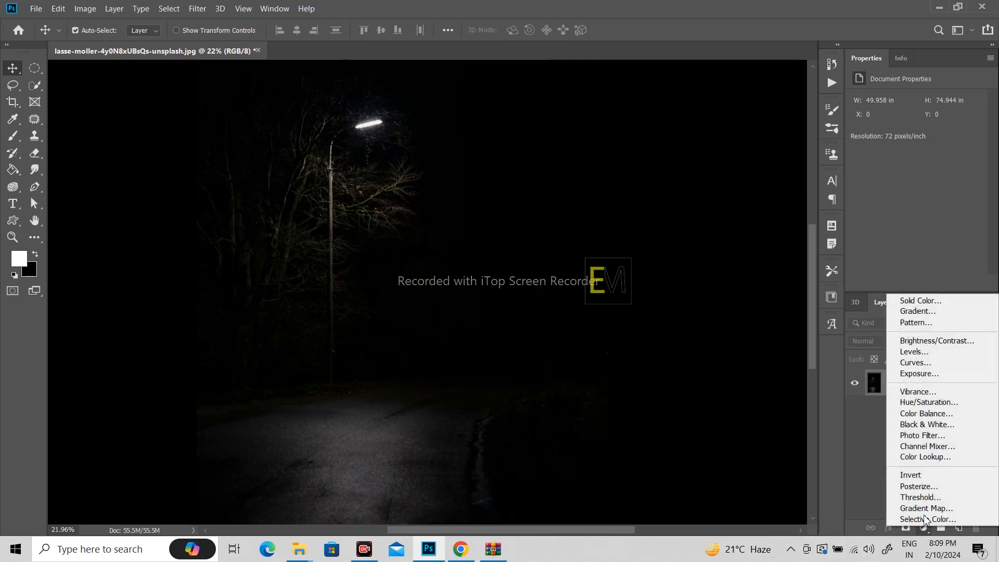
click(926, 340)
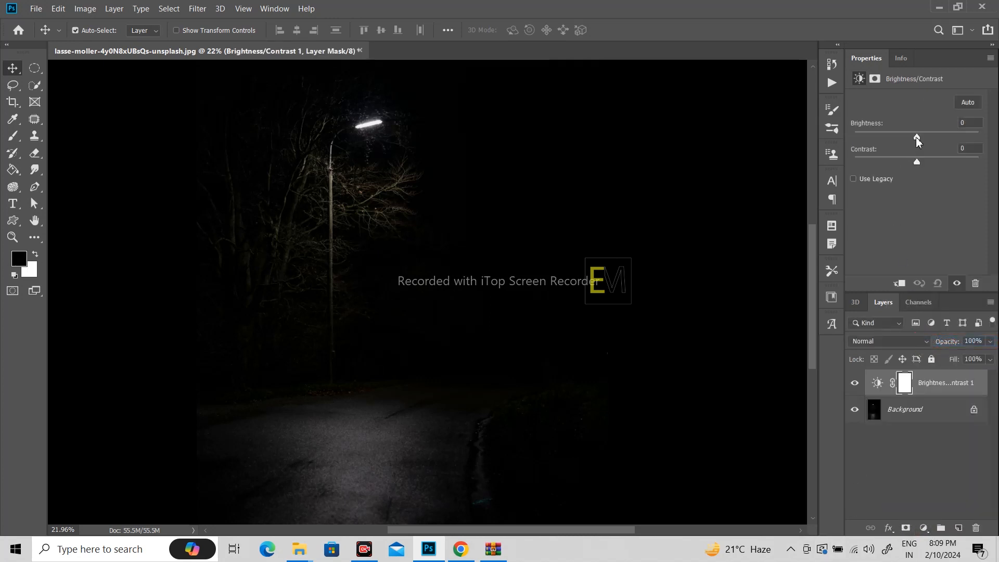
drag(917, 140, 943, 141)
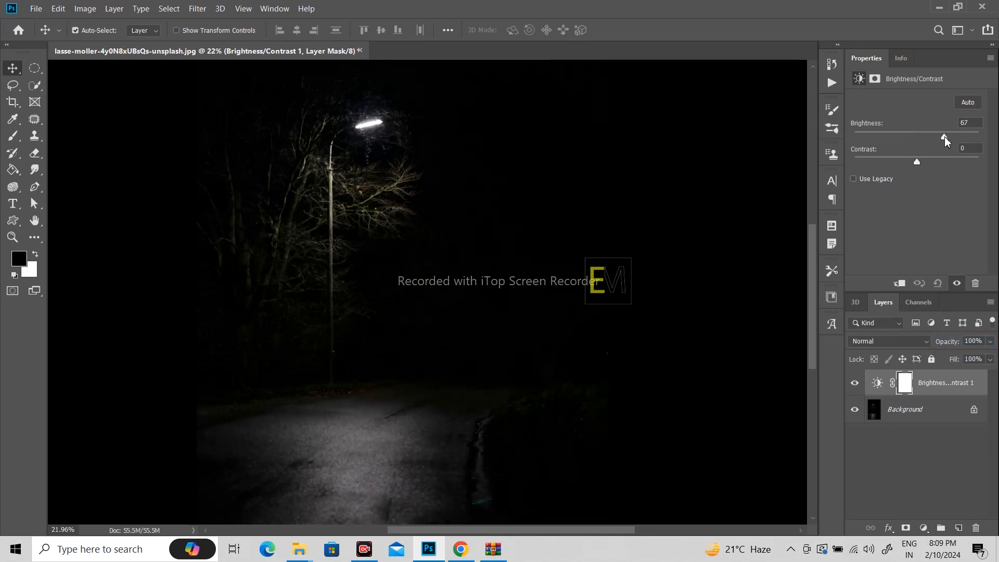
click(937, 473)
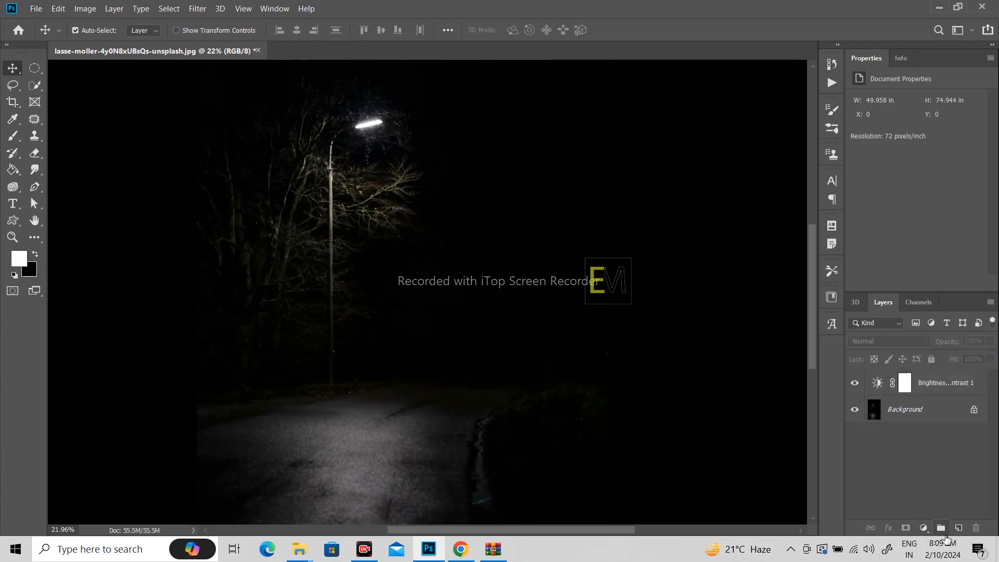
Create a new layer above the Brightness/Contrast adjustment and fill it with black
click(960, 528)
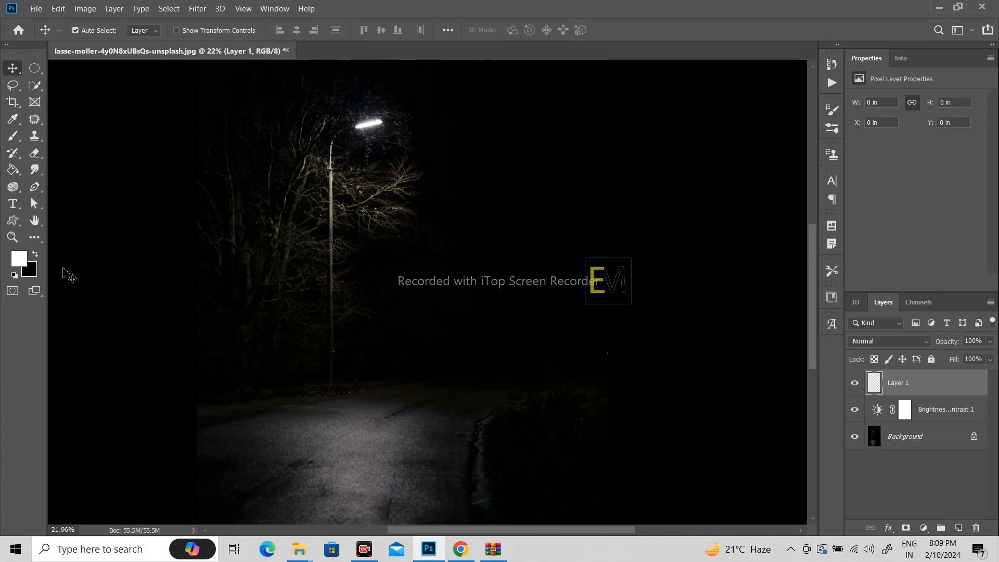
click(35, 256)
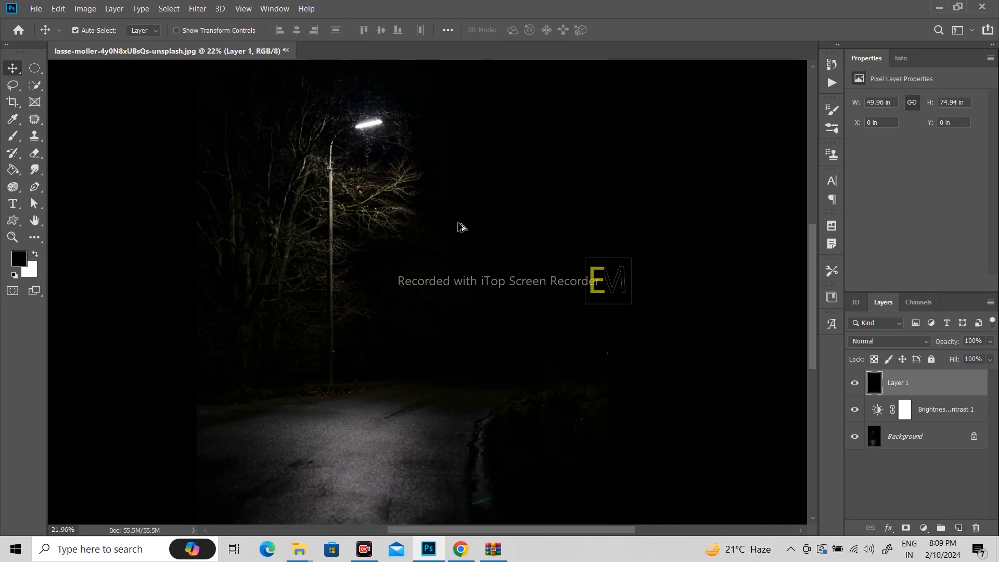
key(alt+BackSpace)
Start the Lighting Effects render filter on the black layer and narrow the spot light's ellipse
click(197, 8)
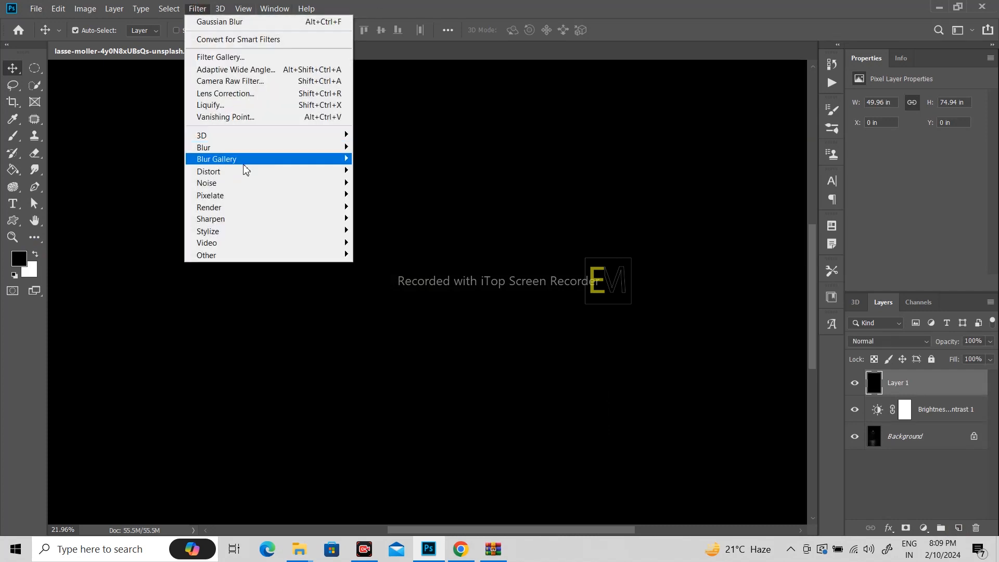
mouse_move(240, 196)
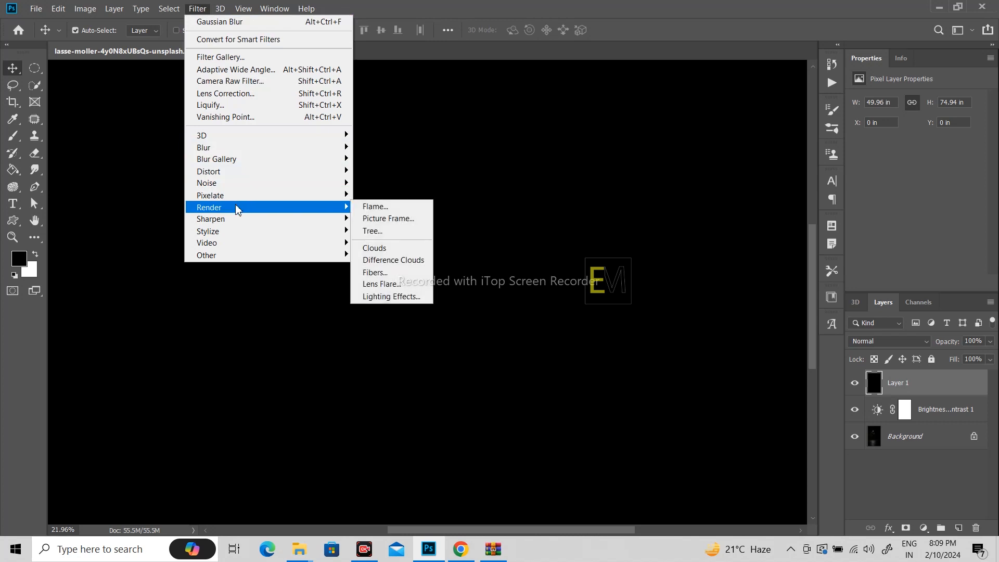
click(397, 297)
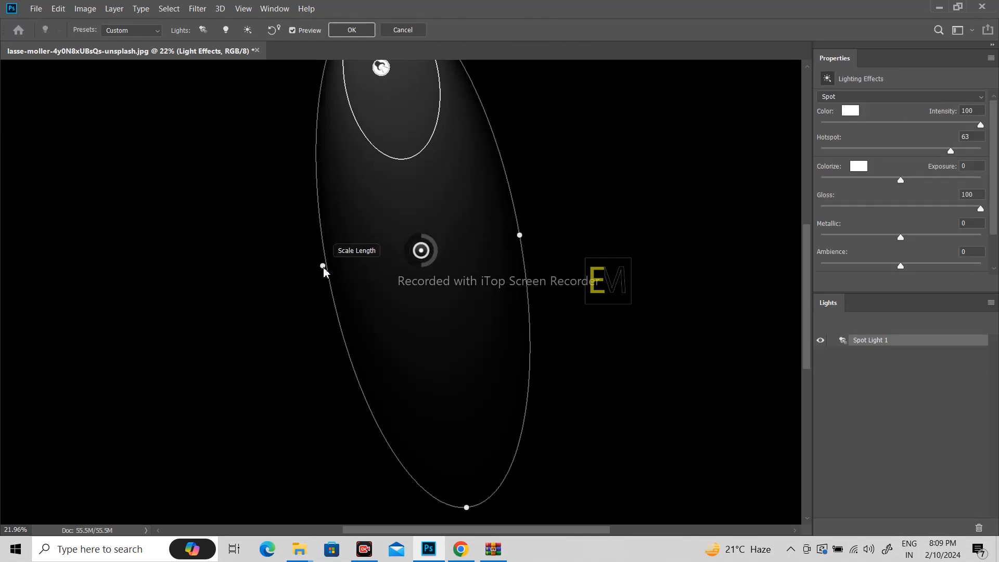
drag(323, 266, 344, 254)
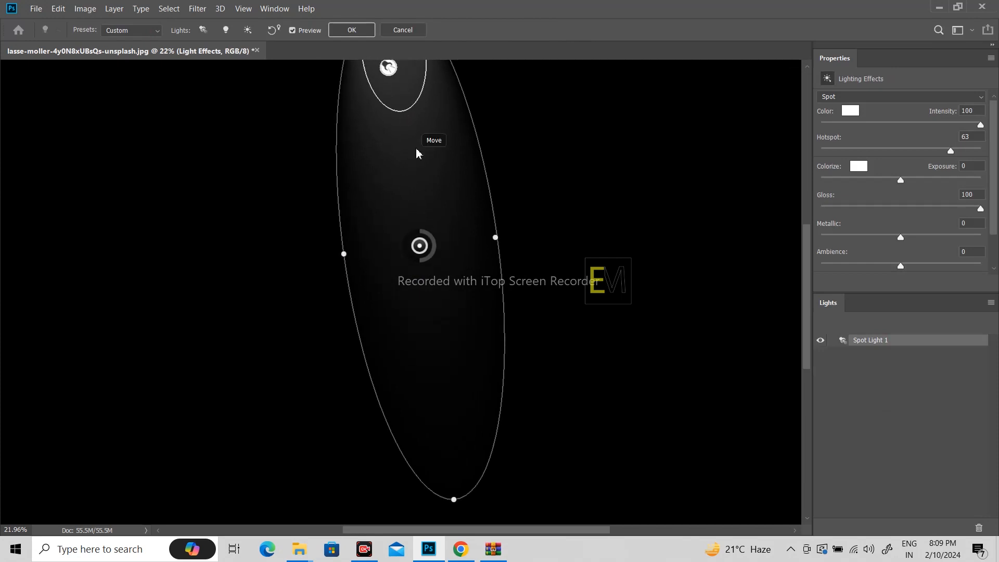
Enlarge the spot light's hotspot to 95 so that it fills more of the ellipse
drag(807, 276, 807, 229)
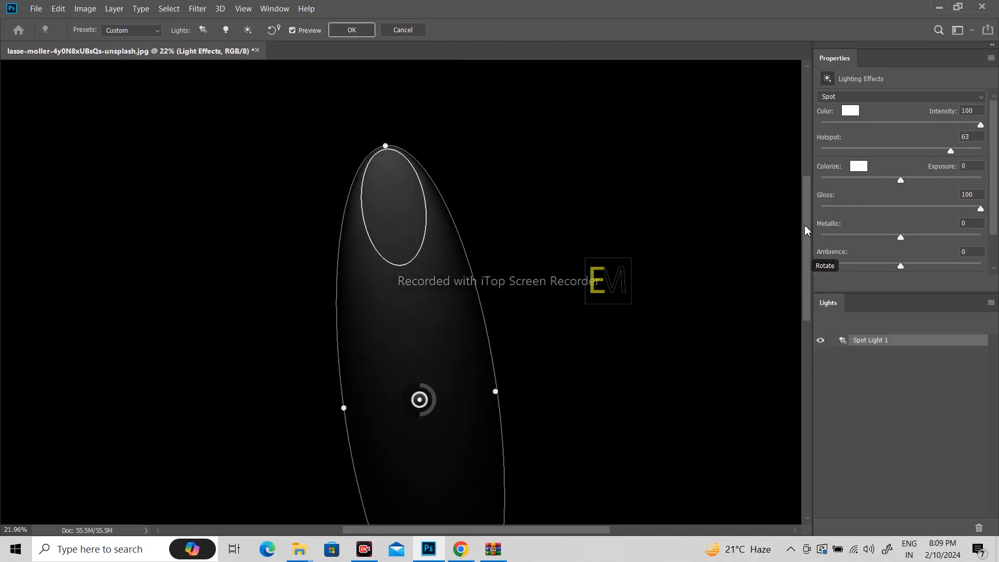
drag(398, 268, 426, 501)
scroll(456, 285, down, 5)
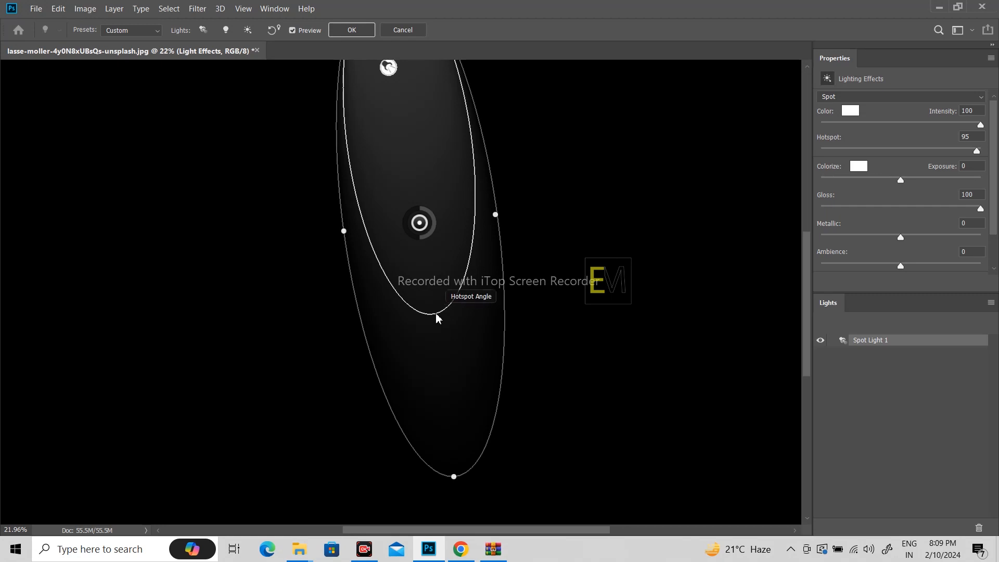
mouse_move(438, 317)
mouse_down()
mouse_move(446, 401)
mouse_move(446, 316)
mouse_up()
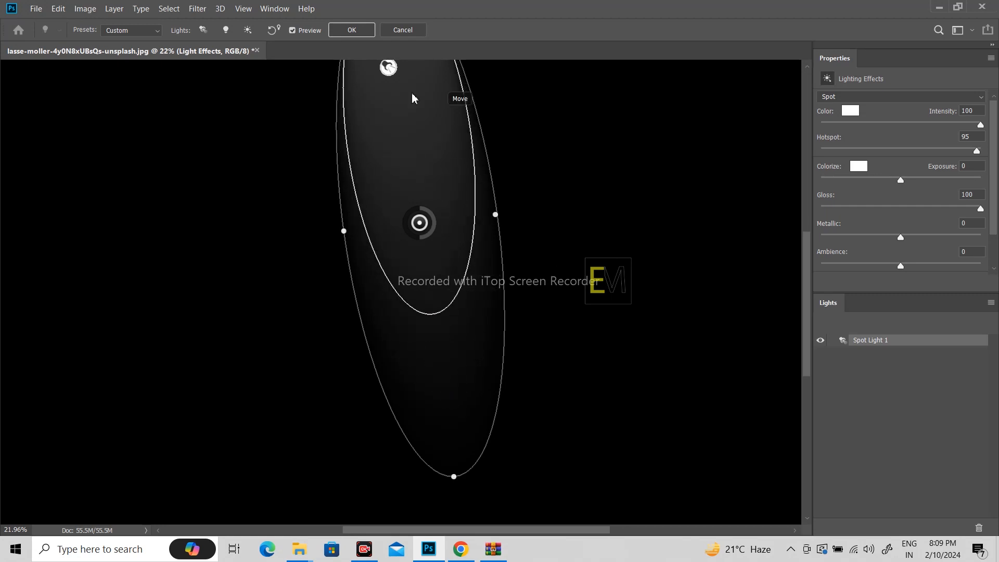
Move the spot light slightly down, adjust its ellipse width and tilt, and apply the lighting effect
mouse_move(496, 218)
mouse_down()
mouse_move(571, 212)
mouse_move(466, 225)
mouse_move(490, 214)
mouse_move(479, 215)
mouse_up()
drag(428, 255, 433, 290)
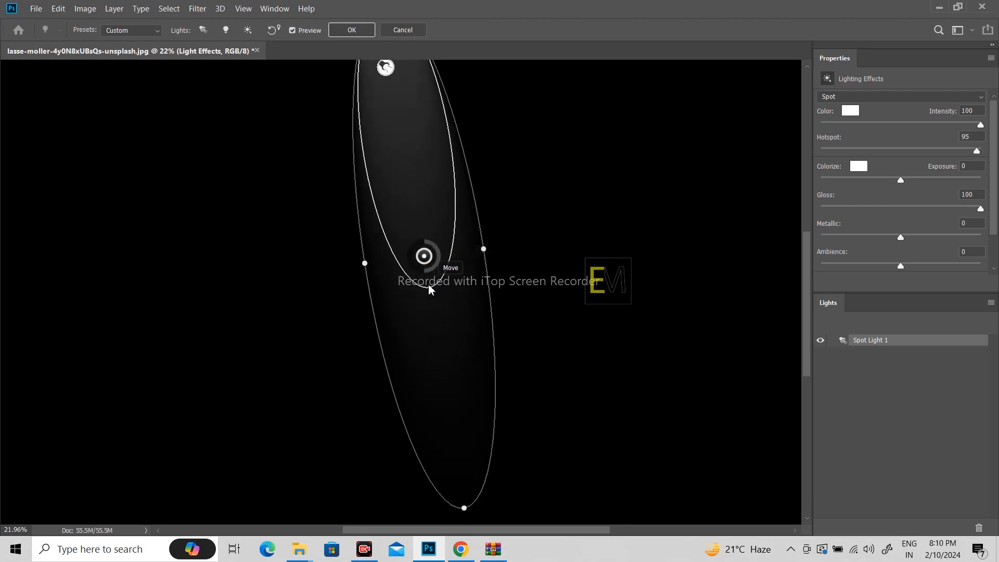
mouse_move(429, 286)
mouse_down()
mouse_move(433, 315)
mouse_move(429, 285)
mouse_up()
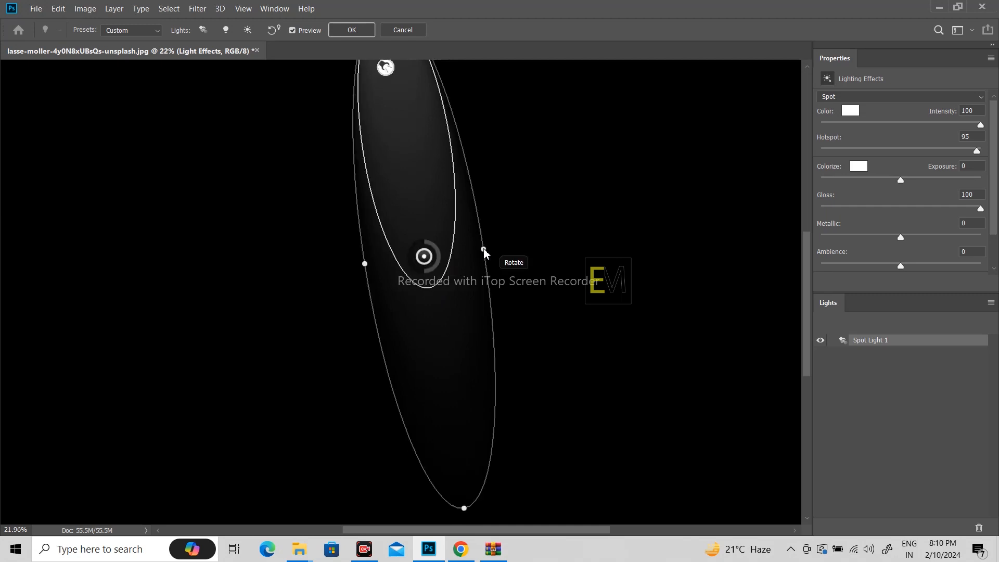
drag(484, 250, 497, 244)
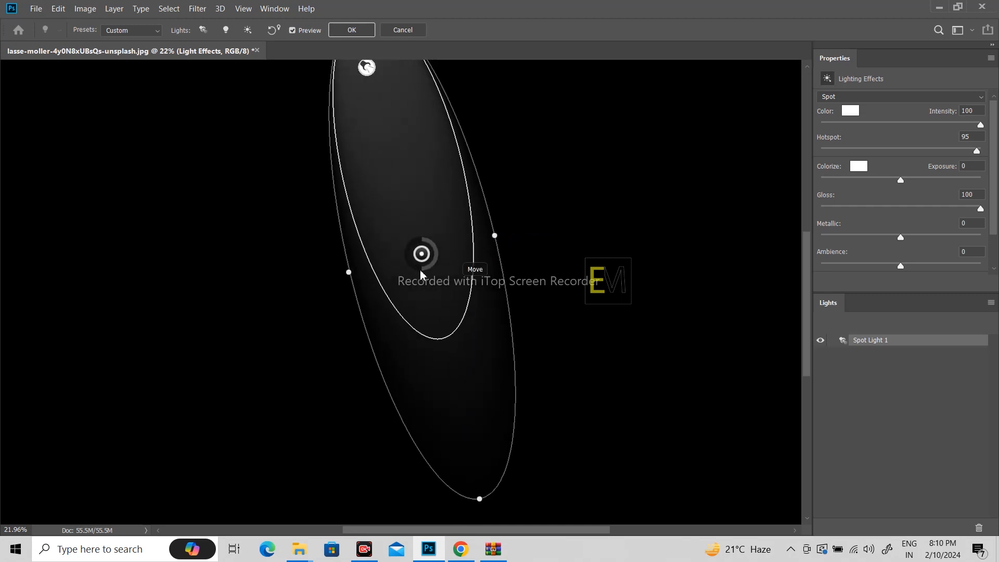
click(354, 30)
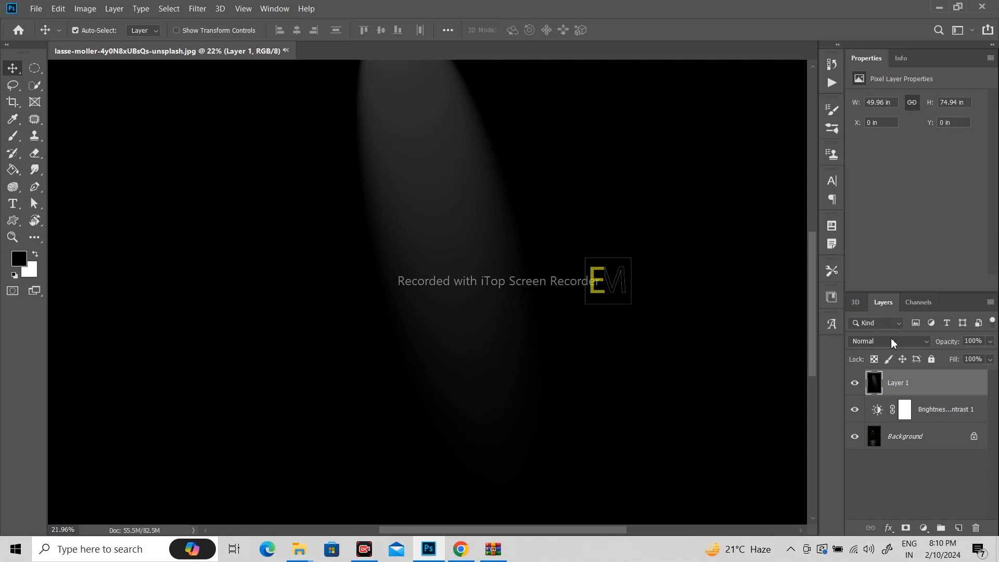
Set Layer 1's blend mode to Screen and move the light beam down beneath the street lamp
click(907, 347)
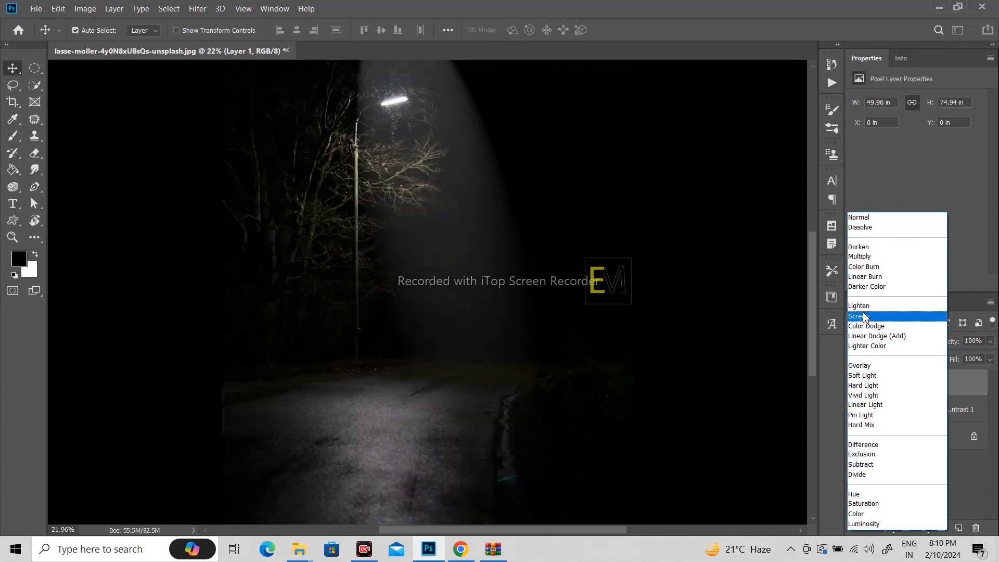
click(864, 316)
drag(445, 111, 450, 203)
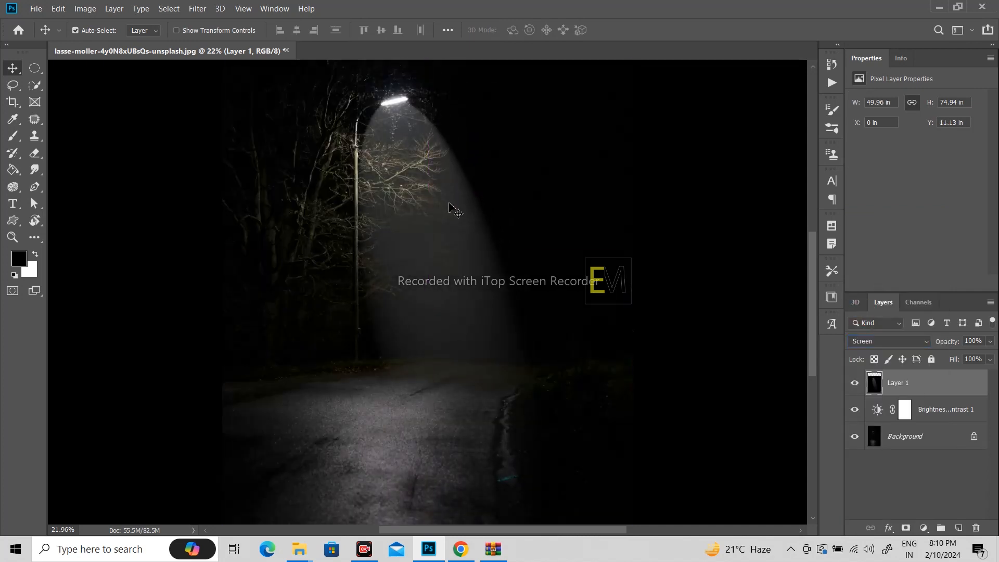
Transform the beam layer to about 65% width with a slight vertical skew, and align its tip with the lamp
key(ctrl+t)
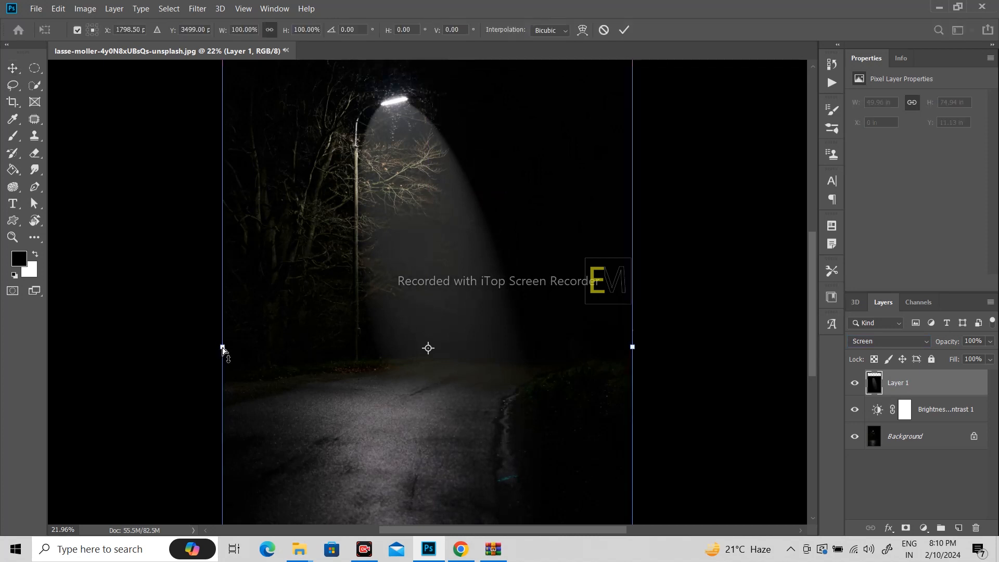
drag(224, 351, 369, 326)
drag(501, 237, 423, 237)
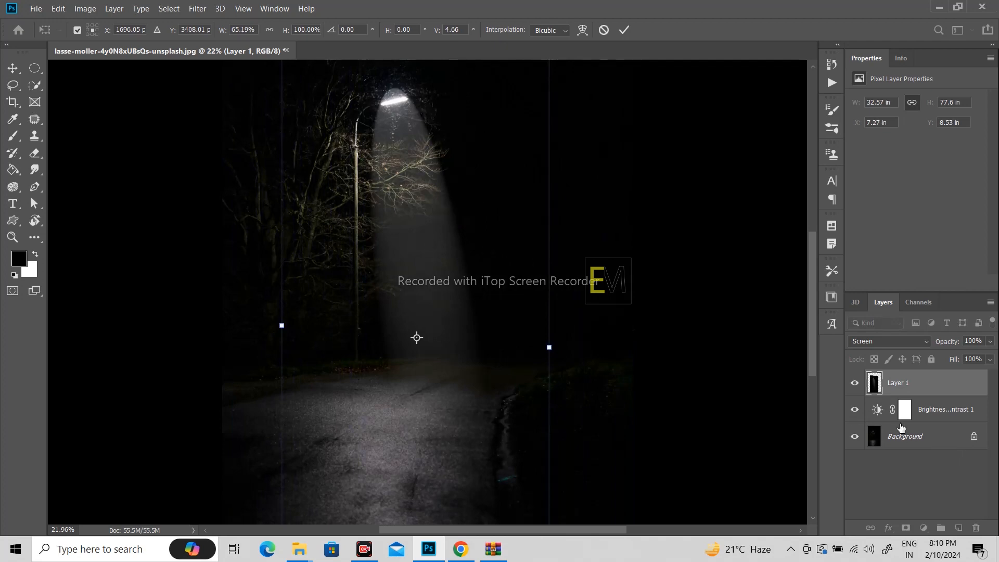
click(931, 387)
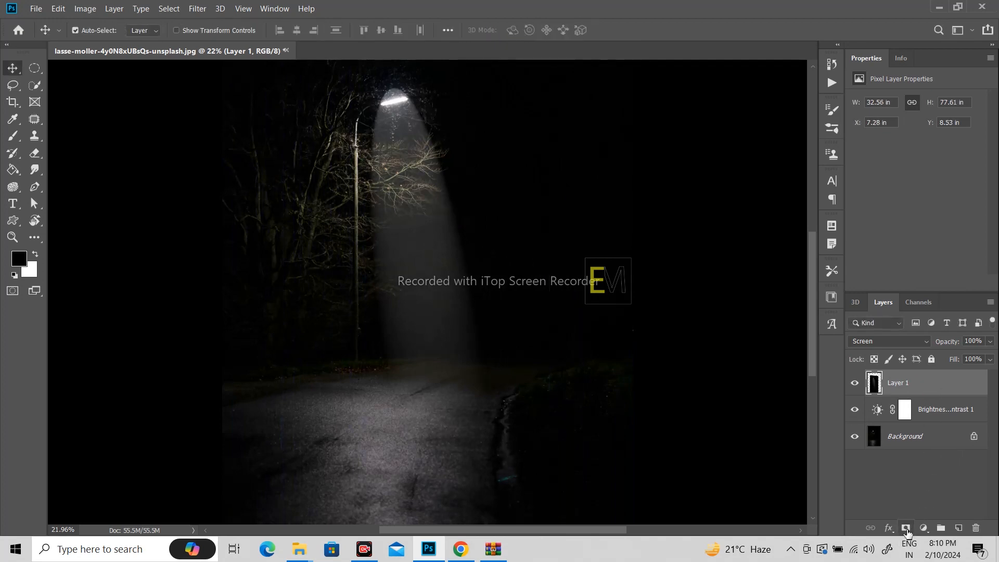
Add a layer mask to Layer 1 and paint black over the beam light that spills above the lamp
click(906, 528)
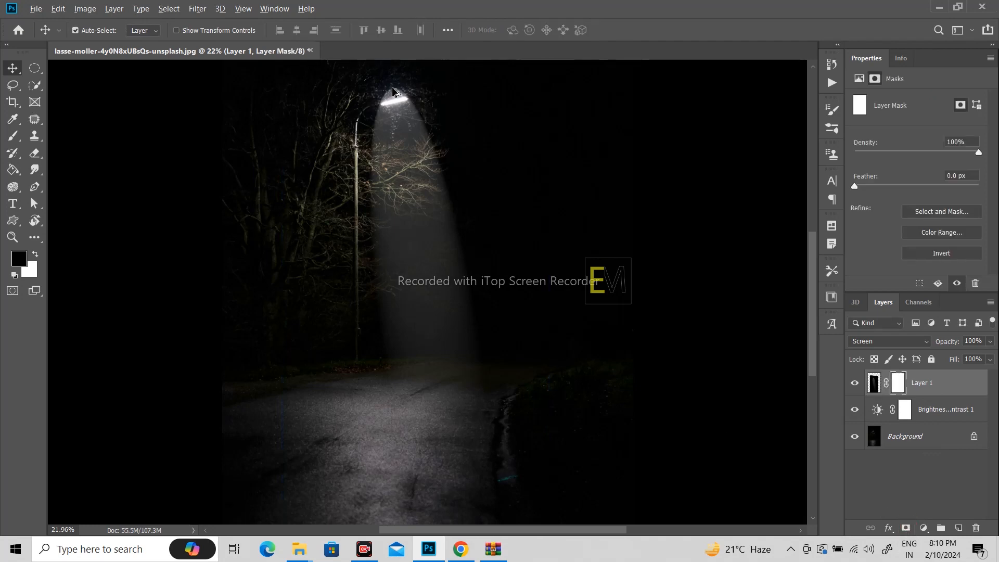
scroll(401, 104, up, 6)
scroll(402, 162, up, 2)
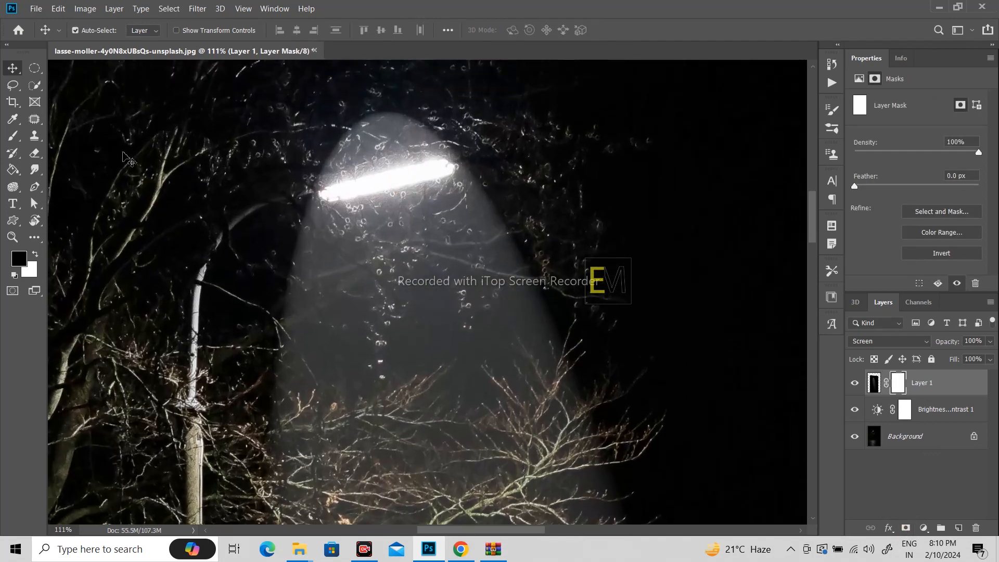
click(13, 137)
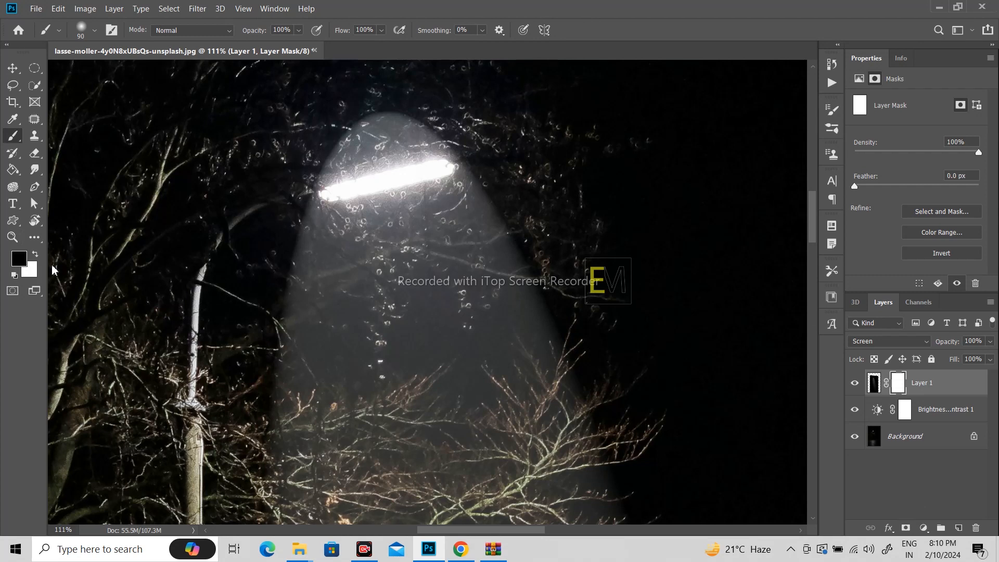
mouse_move(302, 120)
mouse_down()
mouse_move(441, 106)
mouse_move(292, 145)
mouse_move(492, 124)
mouse_move(307, 160)
mouse_up()
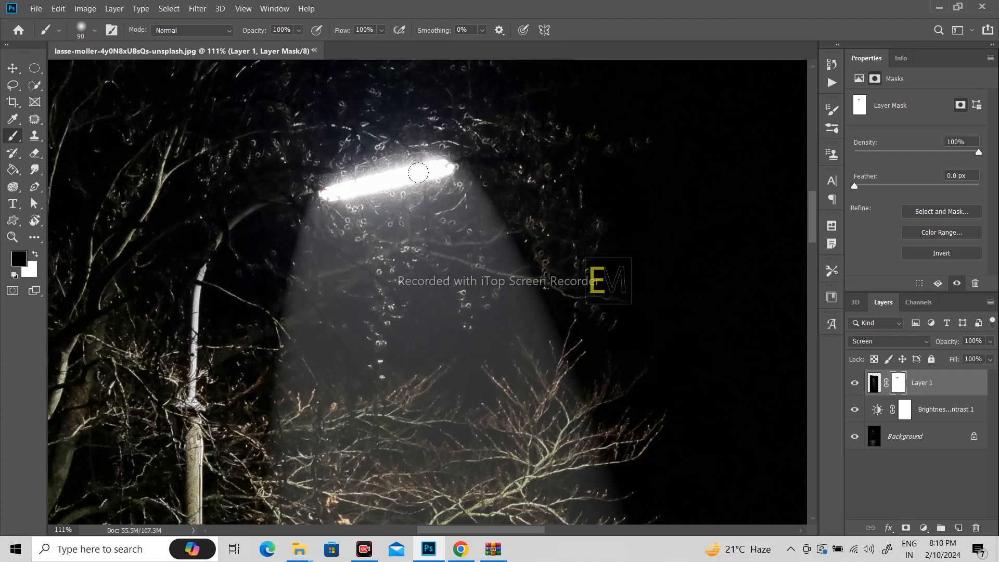
Fade both side edges of the light beam on the layer mask using a 500 px black brush at 33% opacity
scroll(419, 173, down, 10)
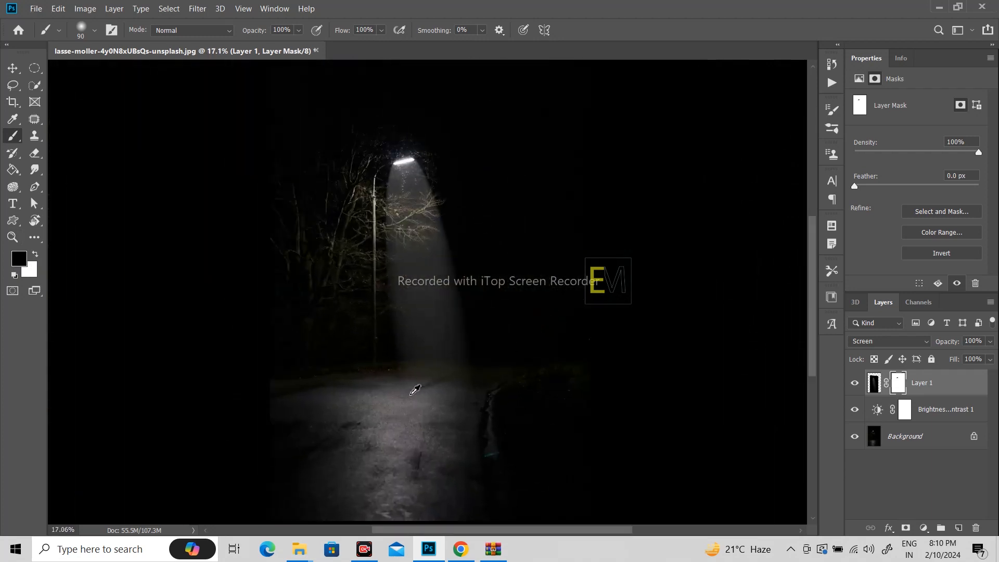
scroll(415, 390, up, 2)
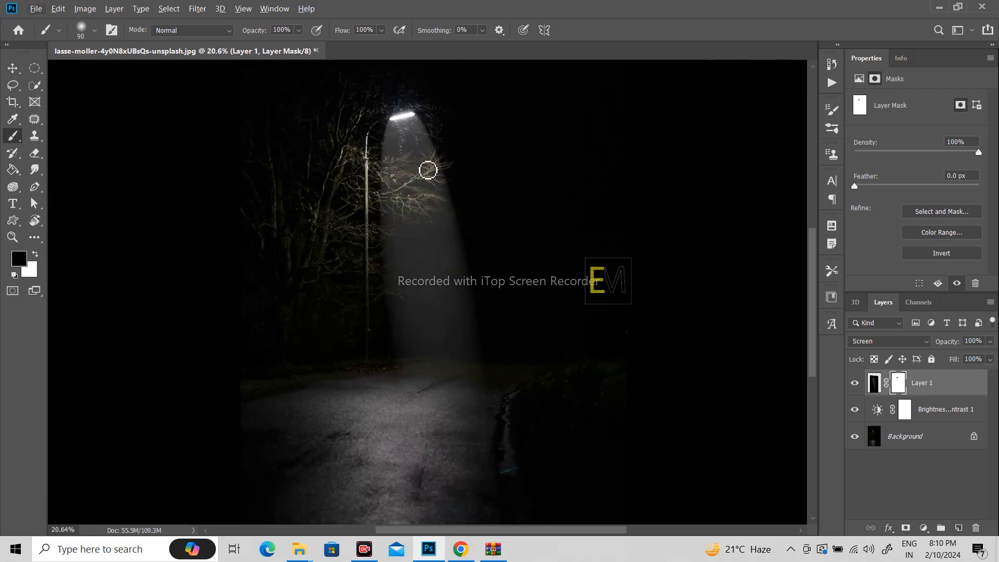
key(bracketright)
key(bracketright)
key(bracketright)
key(bracketright)
key(bracketright)
key(bracketright)
key(bracketright)
key(bracketright)
key(bracketright)
click(299, 30)
drag(277, 50, 272, 50)
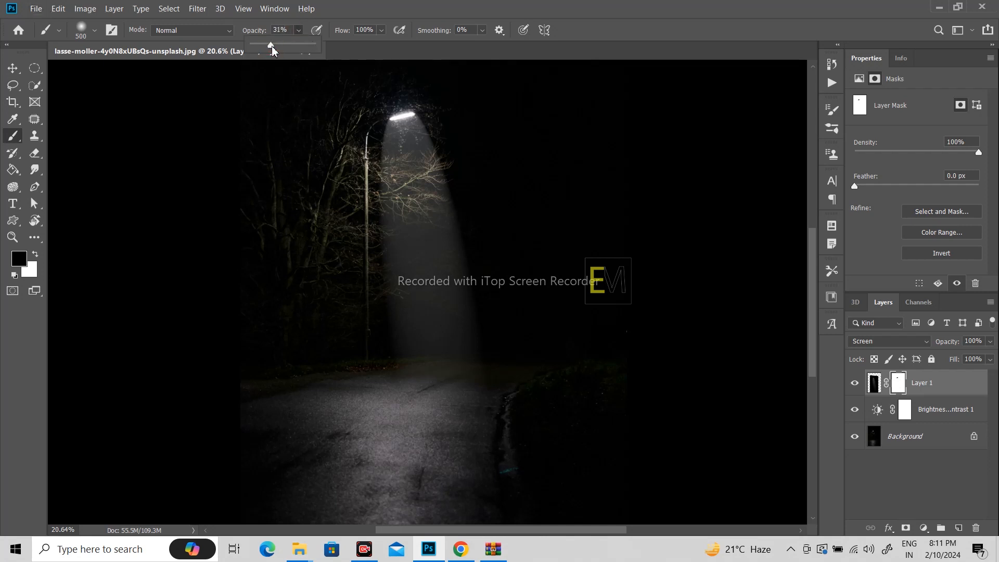
mouse_move(359, 117)
mouse_down()
mouse_move(354, 231)
mouse_move(367, 109)
mouse_move(360, 357)
mouse_up()
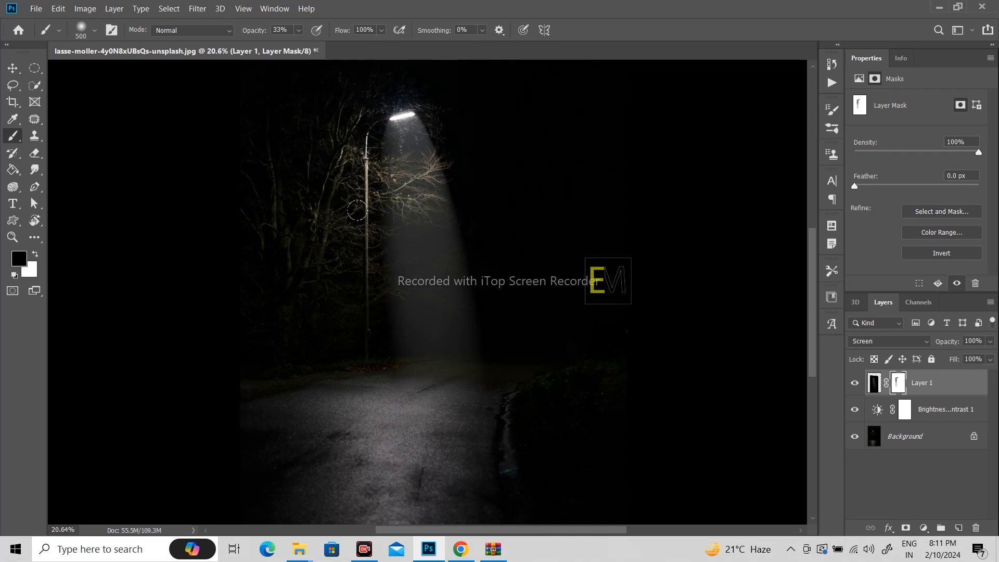
drag(424, 111, 456, 228)
drag(430, 112, 466, 266)
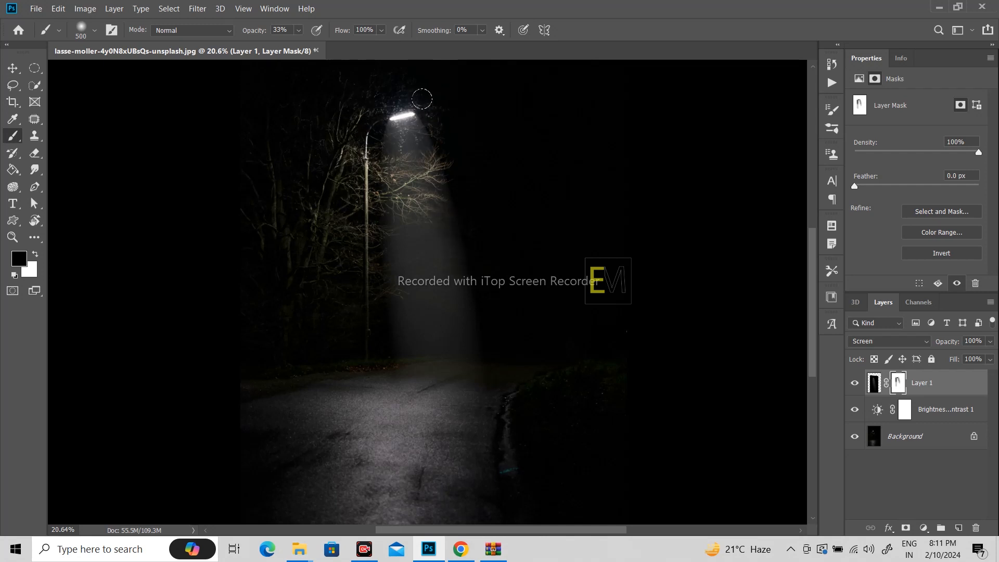
drag(430, 101, 455, 175)
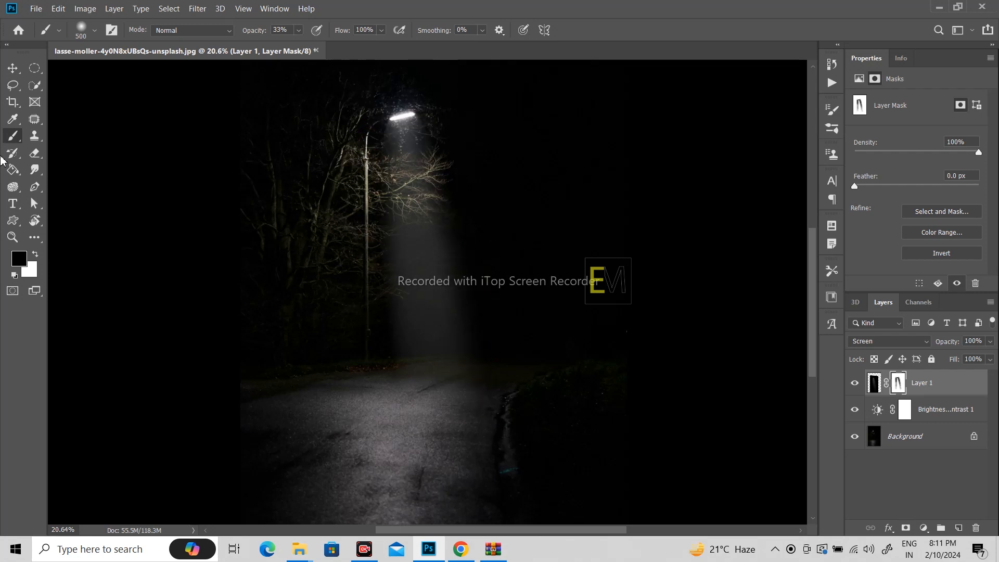
click(12, 68)
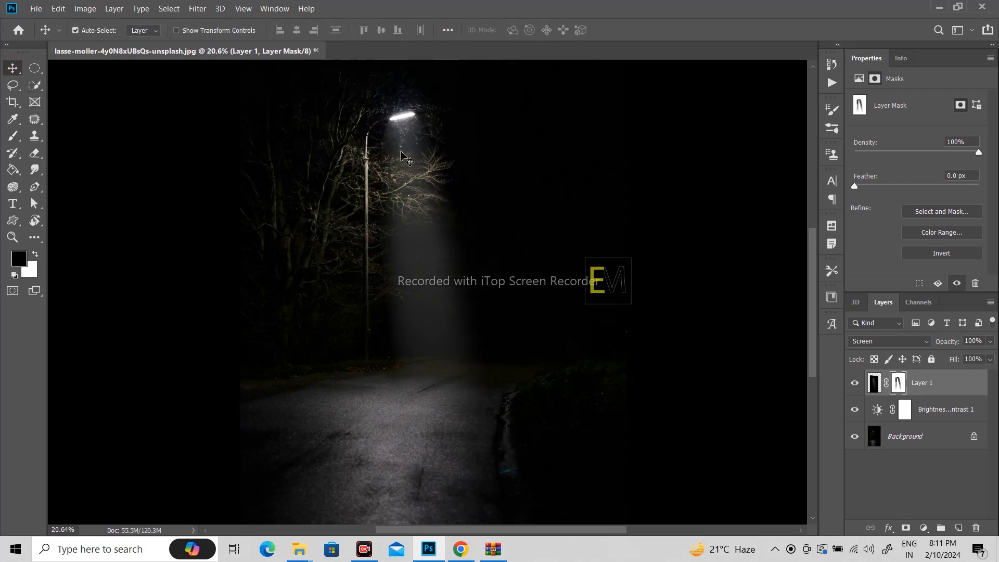
scroll(402, 153, up, 5)
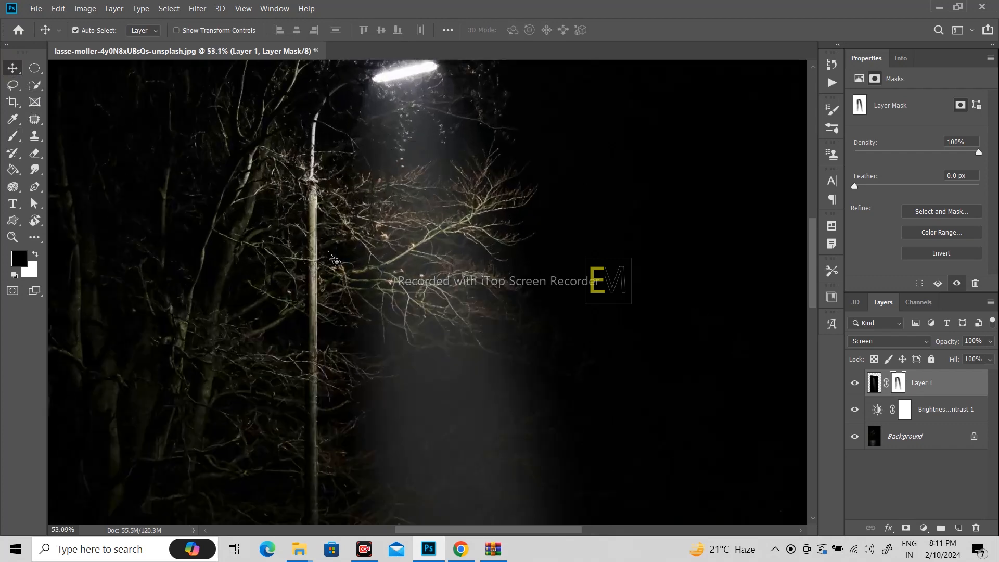
Paint white on Layer 1's mask with a 100 px brush at 33% opacity to restore the upper beam below the lamp
click(13, 137)
click(36, 256)
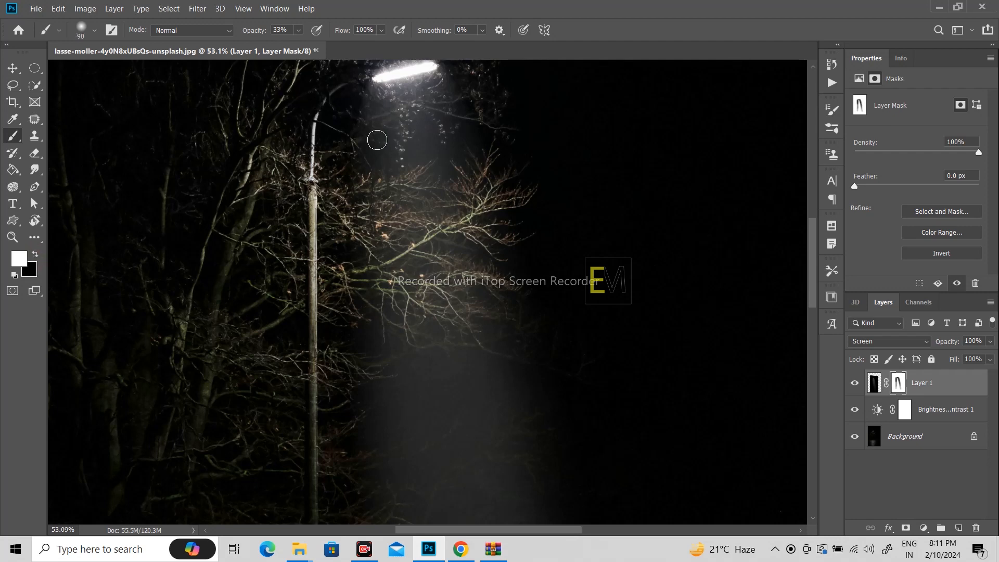
key(bracketright)
click(382, 163)
click(459, 223)
click(448, 101)
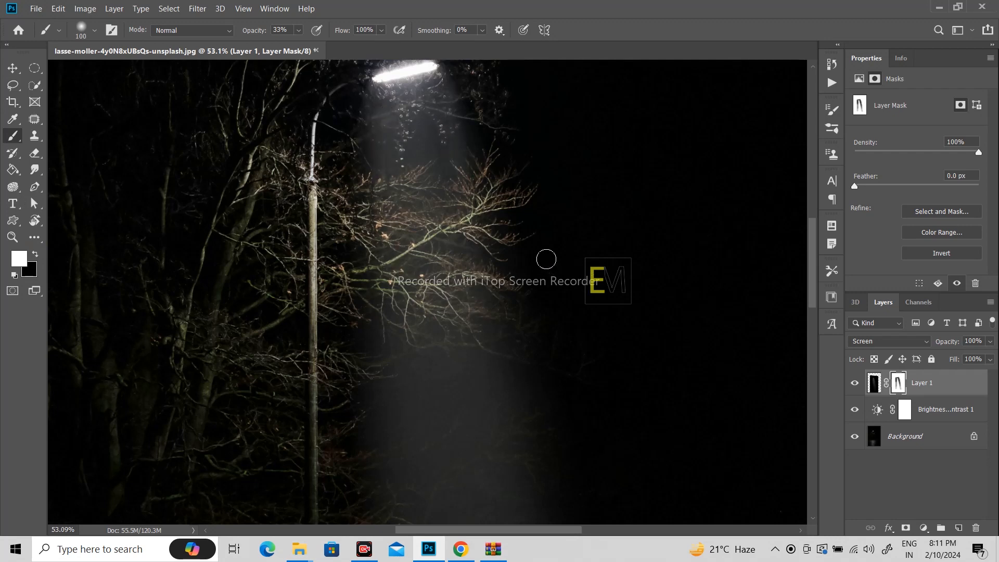
Add a new empty layer directly above the Brightness/Contrast 1 adjustment layer
scroll(546, 259, down, 5)
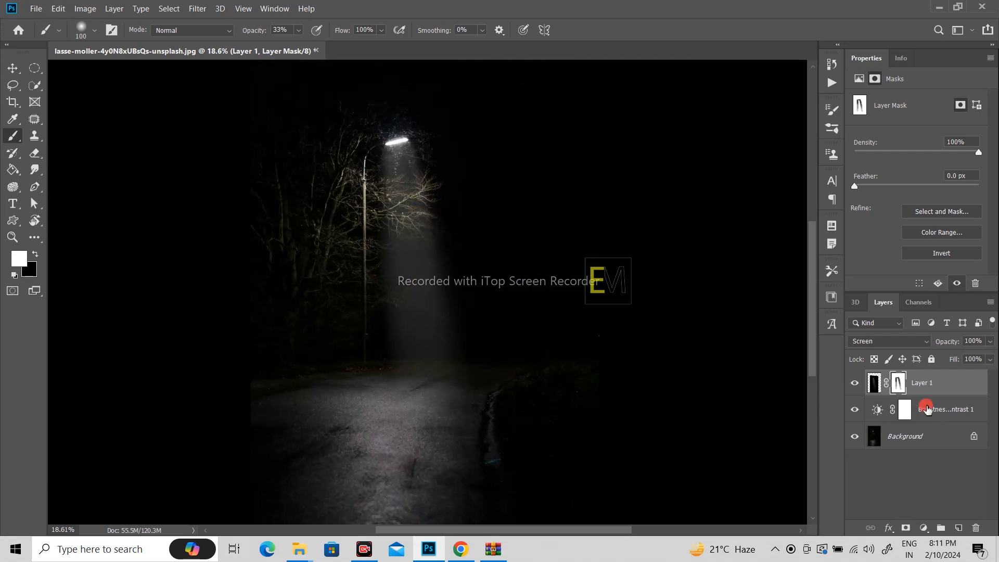
click(927, 409)
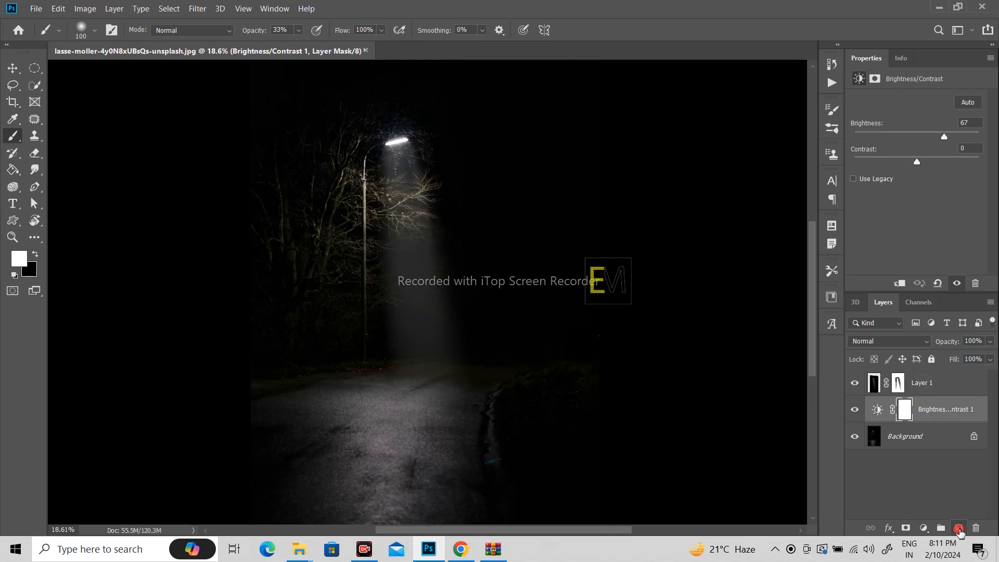
click(959, 529)
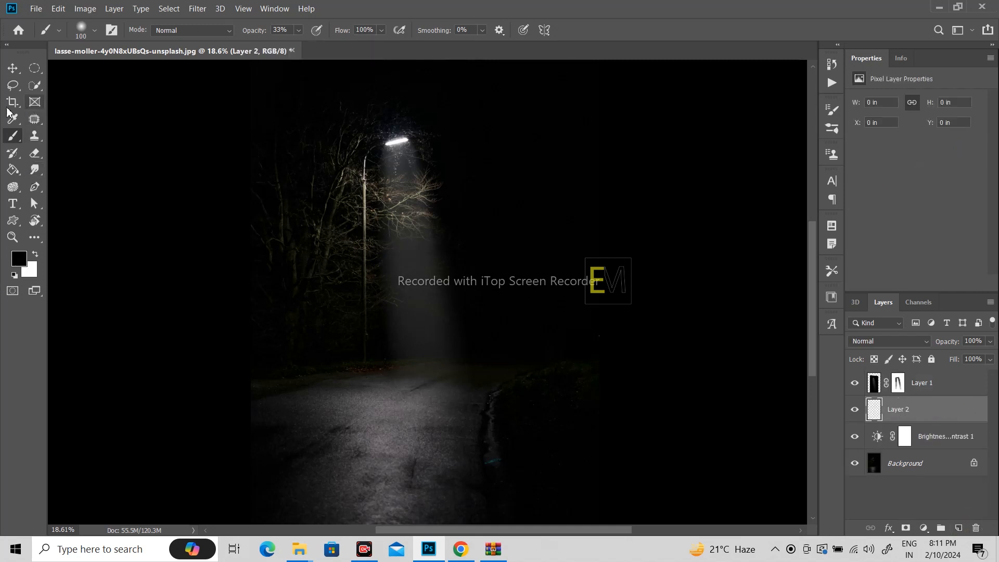
Draw a flat ellipse about 13 by 2.2 in on the road beneath the beam, fill it with white and deselect
click(36, 69)
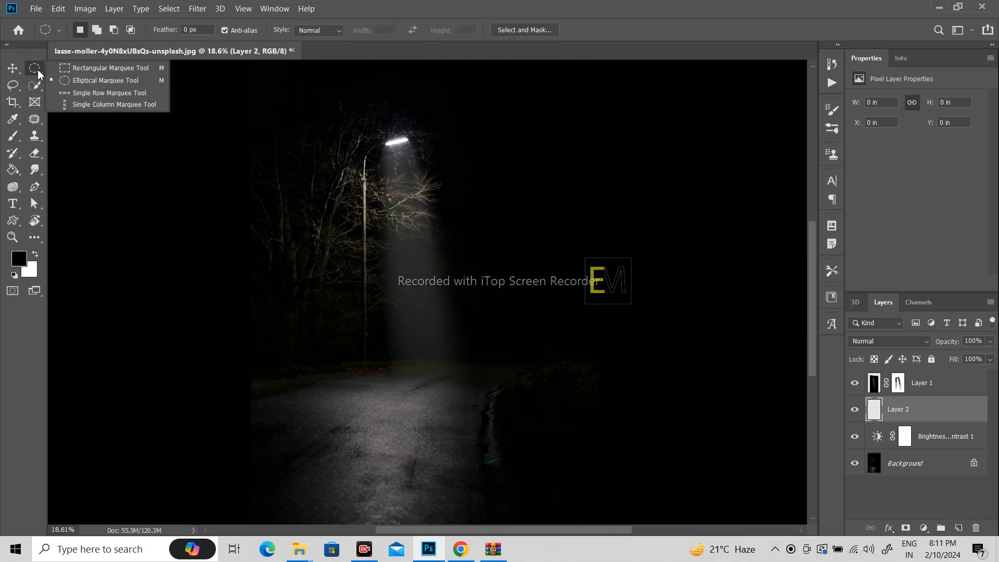
click(101, 82)
drag(377, 382, 467, 399)
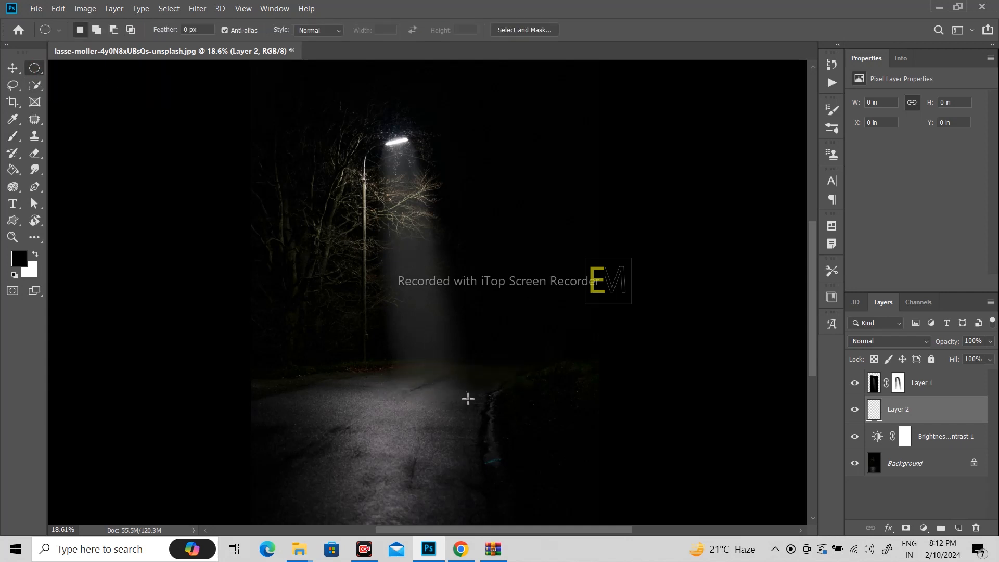
click(36, 255)
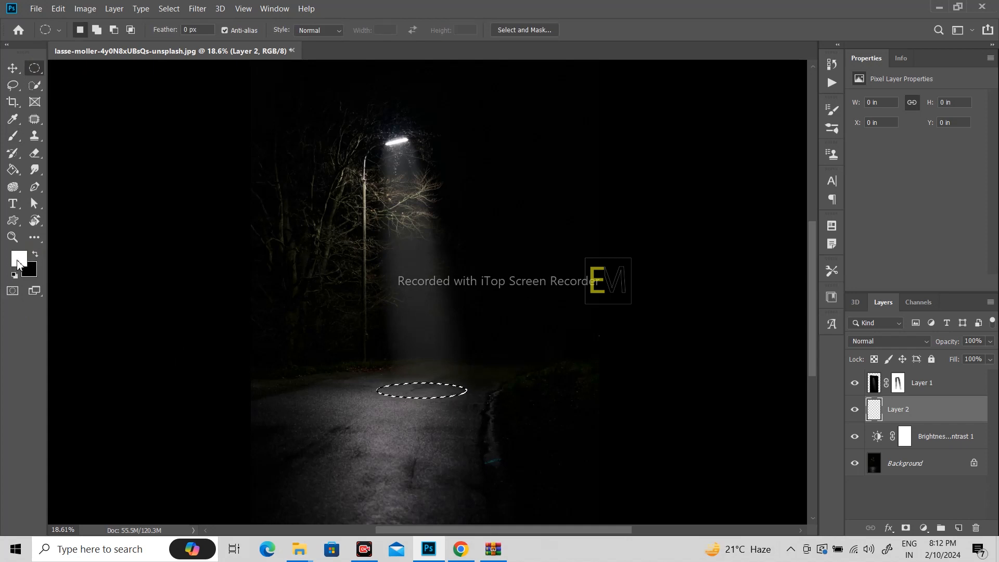
key(alt+BackSpace)
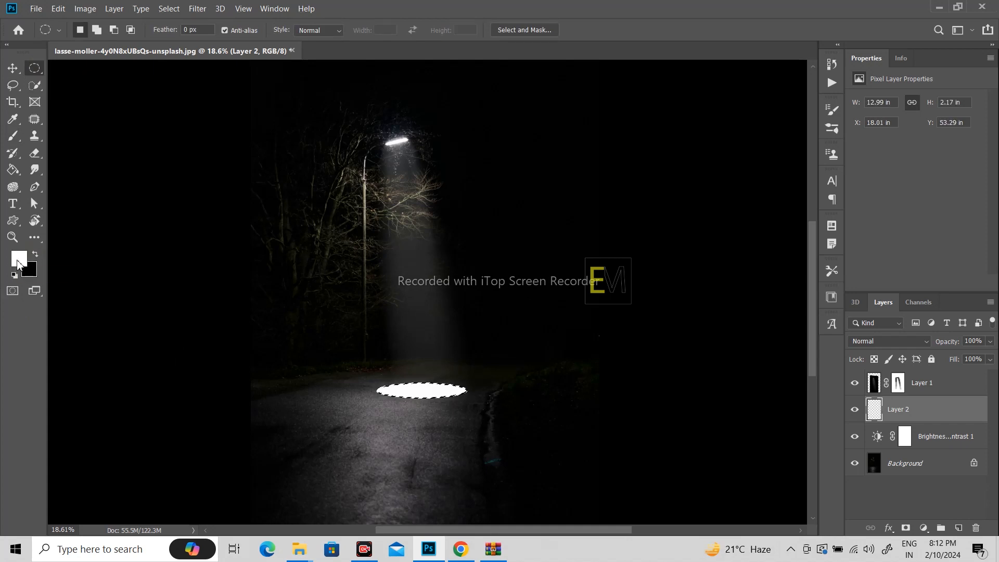
key(ctrl+d)
Blur the white ellipse on Layer 2 with a Gaussian Blur of 161.8 pixels radius
click(198, 9)
mouse_move(267, 151)
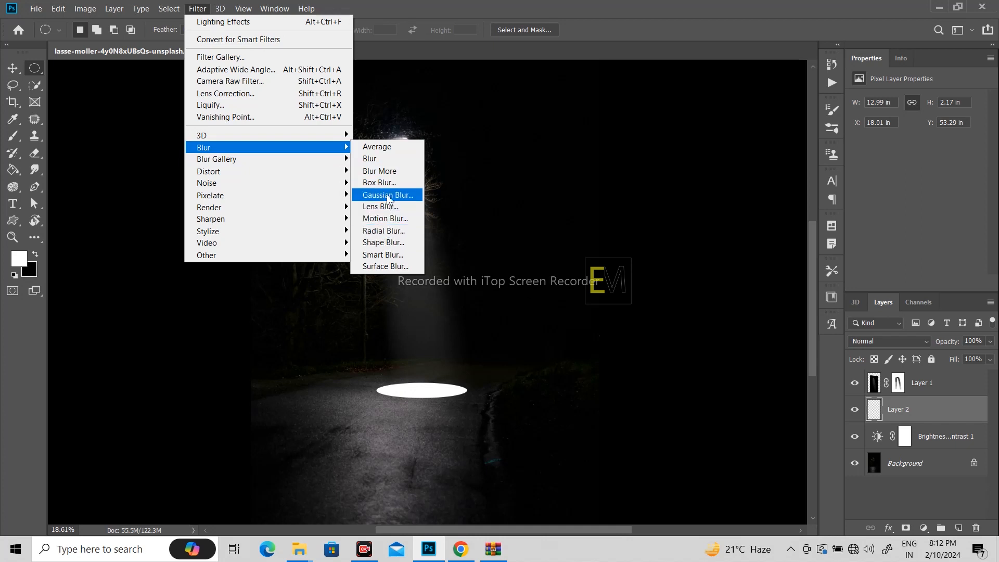
click(404, 194)
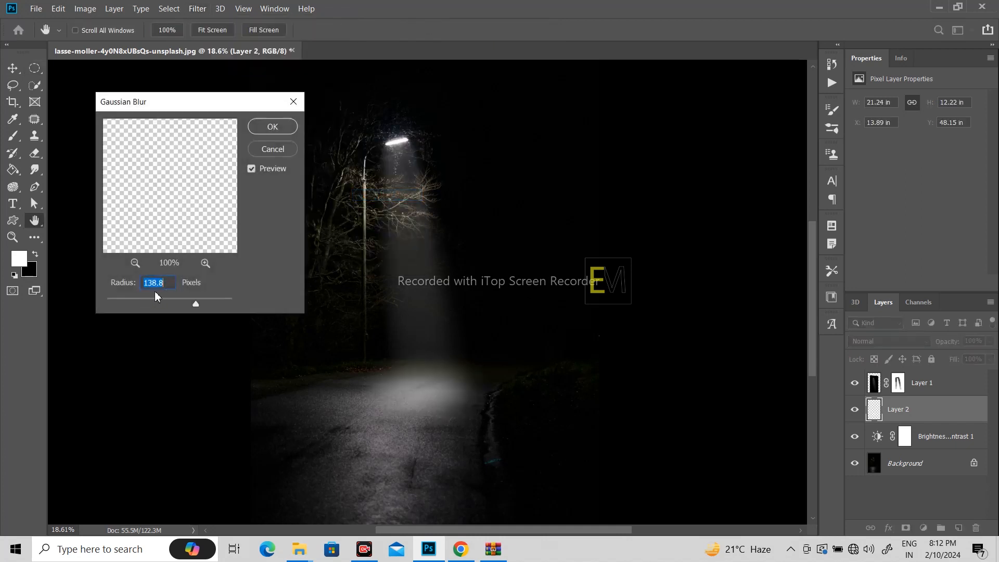
drag(172, 305, 201, 306)
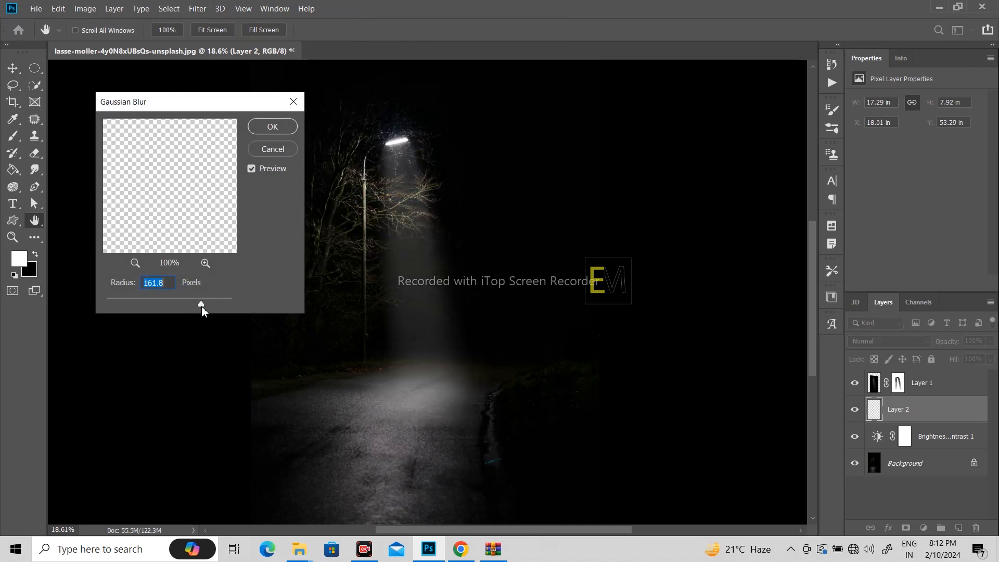
click(271, 126)
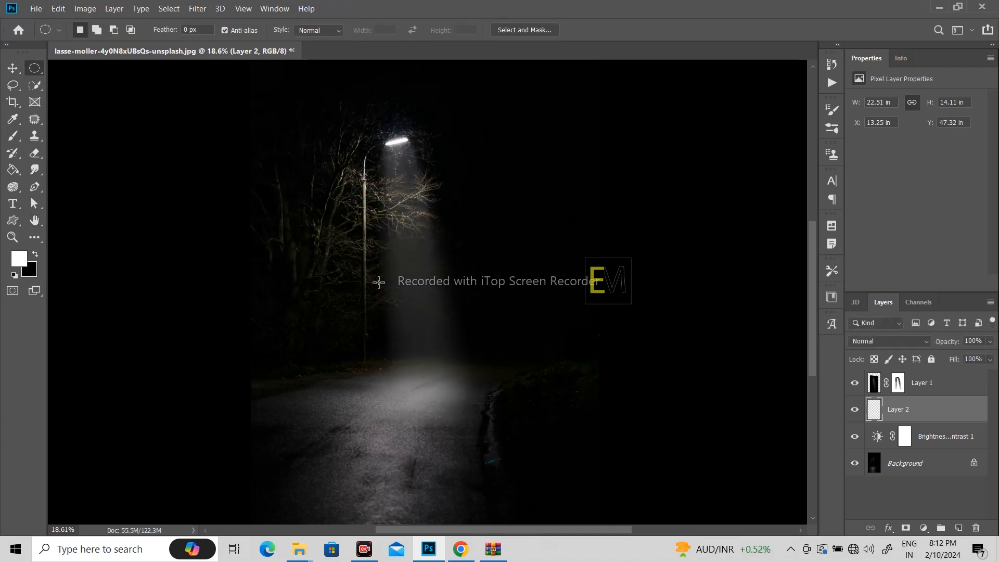
Flatten the blurred glow on Layer 2 to about 5.2 in high and narrow it to about 17.3 in wide
key(ctrl+t)
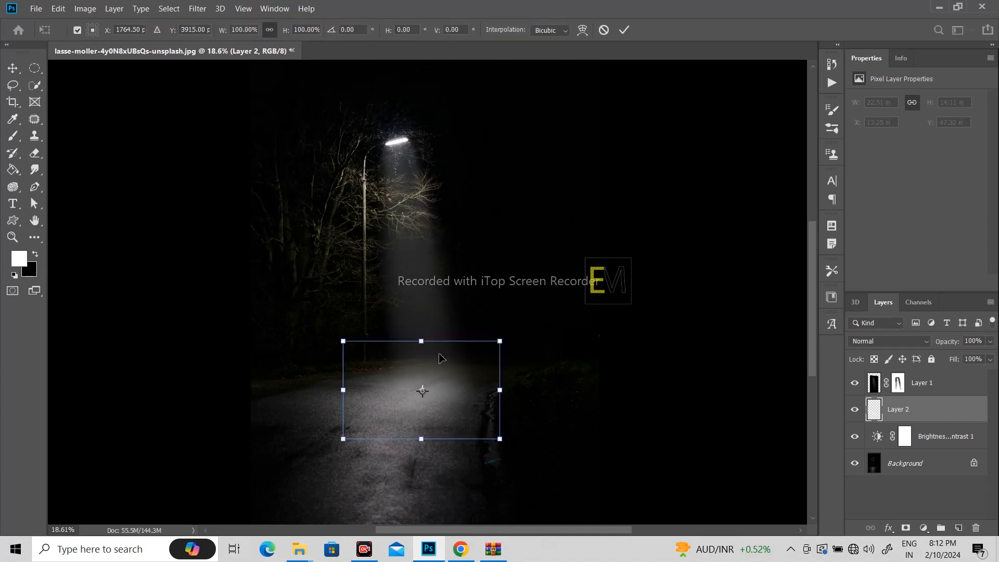
drag(422, 342, 441, 396)
double_click(442, 397)
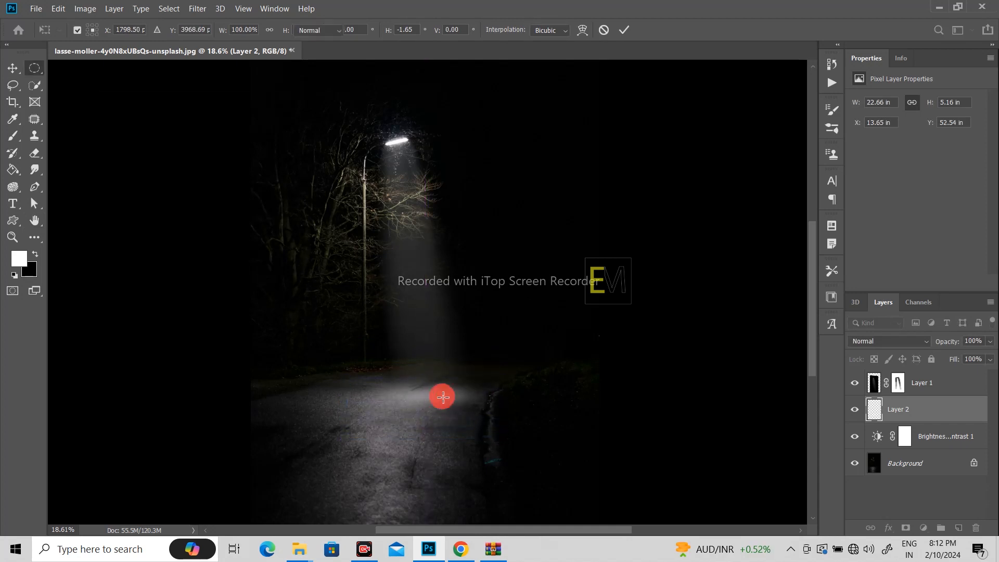
scroll(416, 312, down, 1)
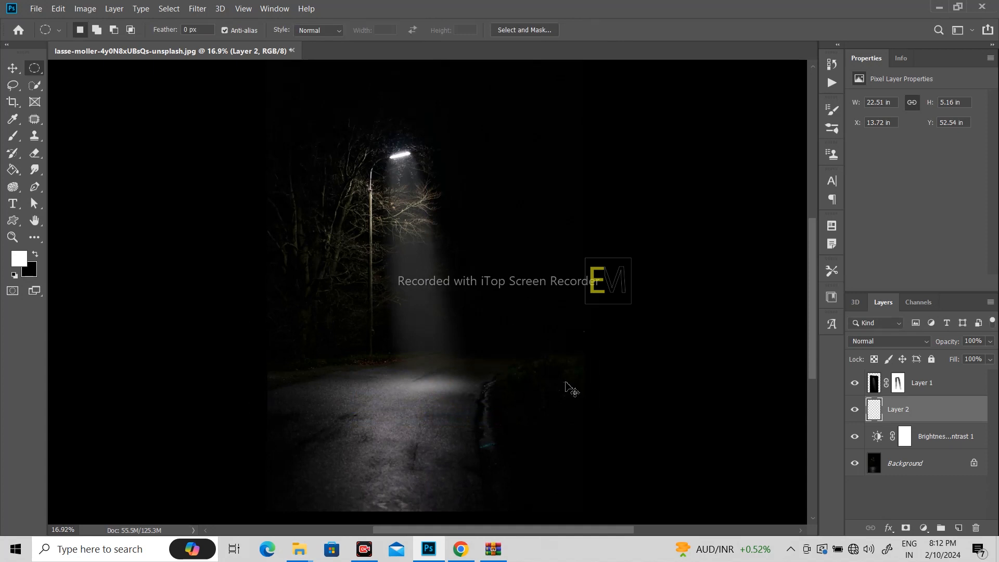
key(ctrl+t)
drag(496, 388, 442, 385)
key(Return)
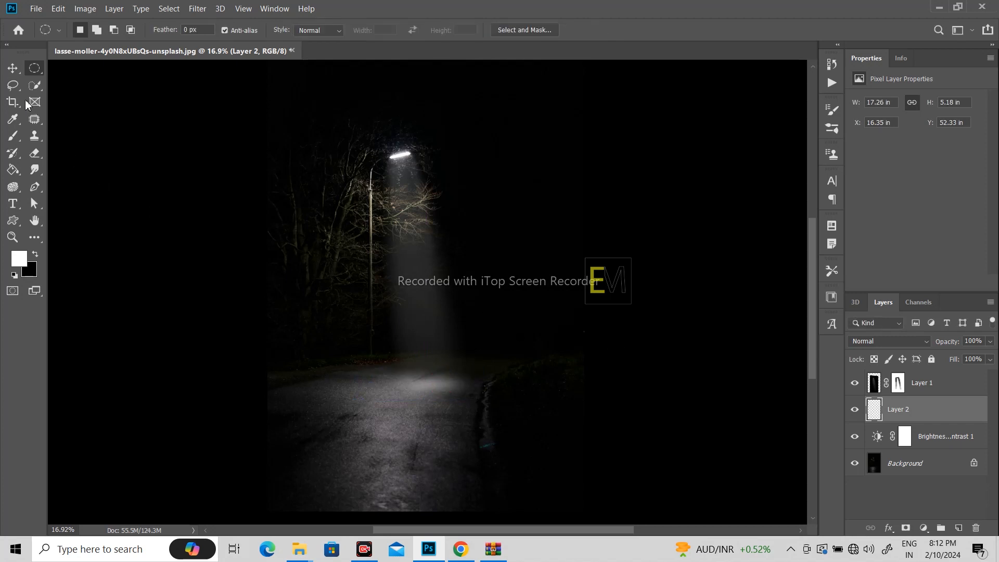
Lock Layer 1 and move the Layer 2 glow left on the road, to about X 14.93 in, under the beam
click(12, 69)
drag(460, 392, 430, 388)
click(931, 359)
scroll(497, 351, down, 6)
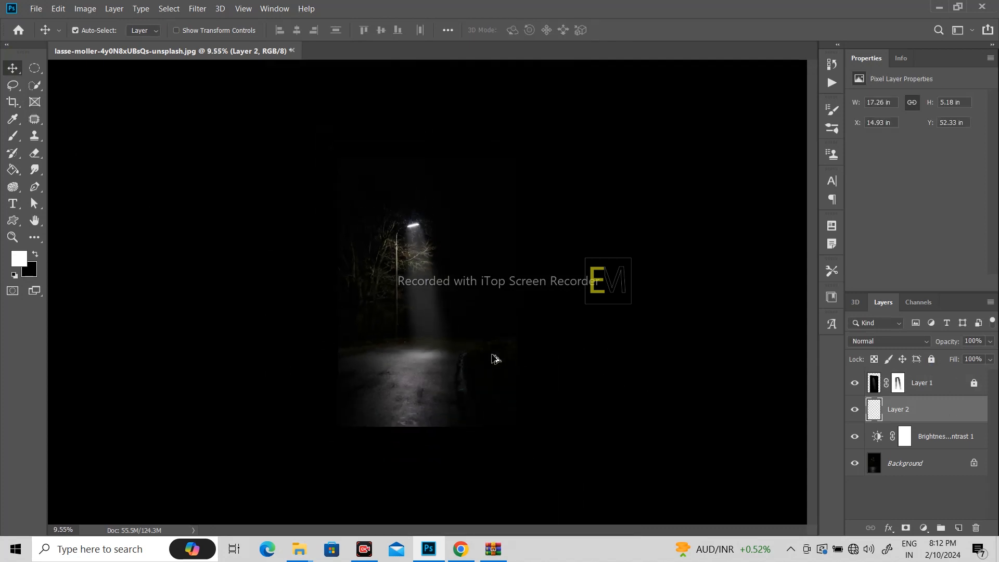
scroll(453, 374, up, 4)
scroll(453, 370, down, 2)
scroll(457, 376, up, 2)
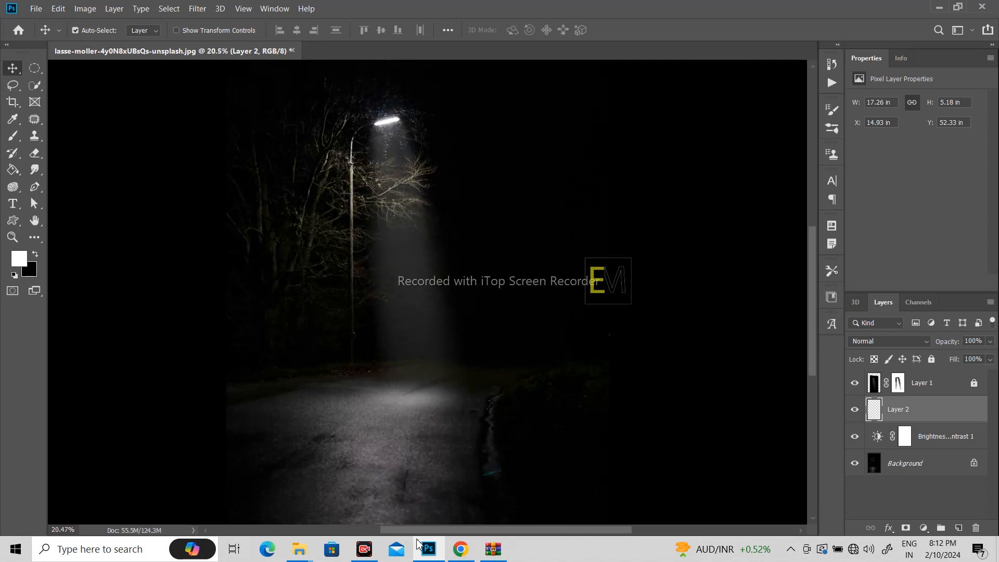
click(367, 549)
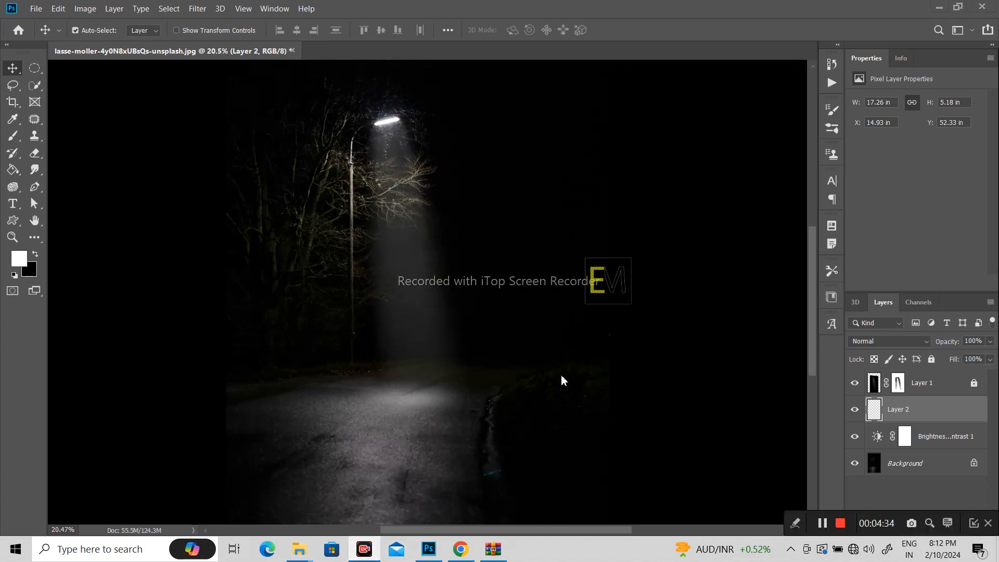